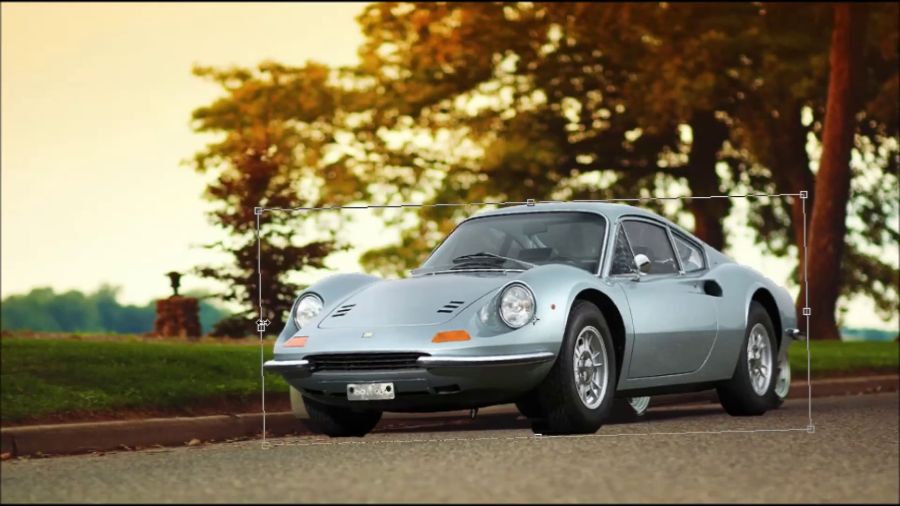
- Widen the car by dragging both side transform handles outward
drag(277, 327, 258, 324)
drag(818, 322, 838, 318)
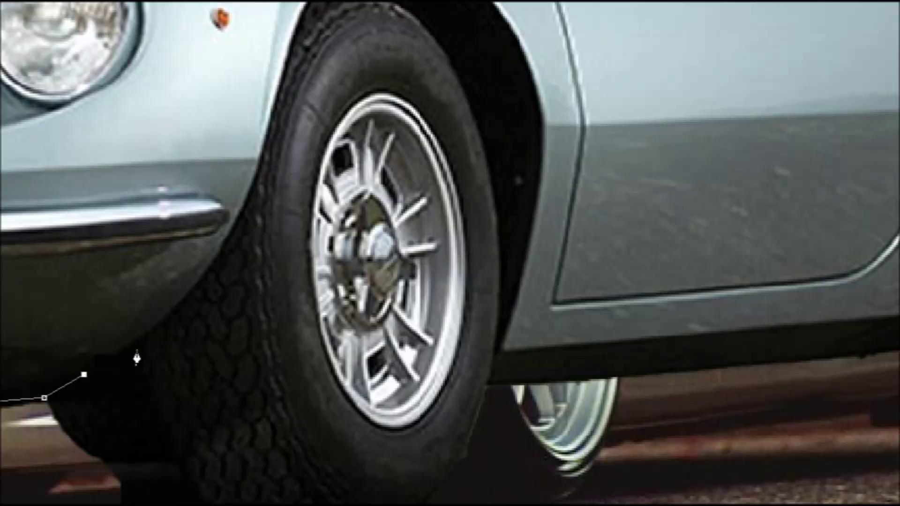
- Trace the front wheel arch with the Pen tool and turn it into a selection
click(209, 354)
click(247, 277)
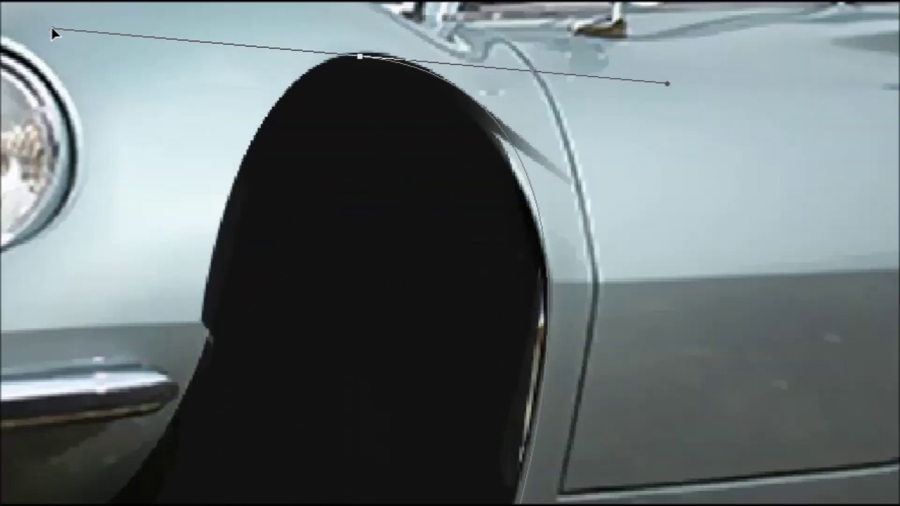
right_click(402, 341)
click(498, 434)
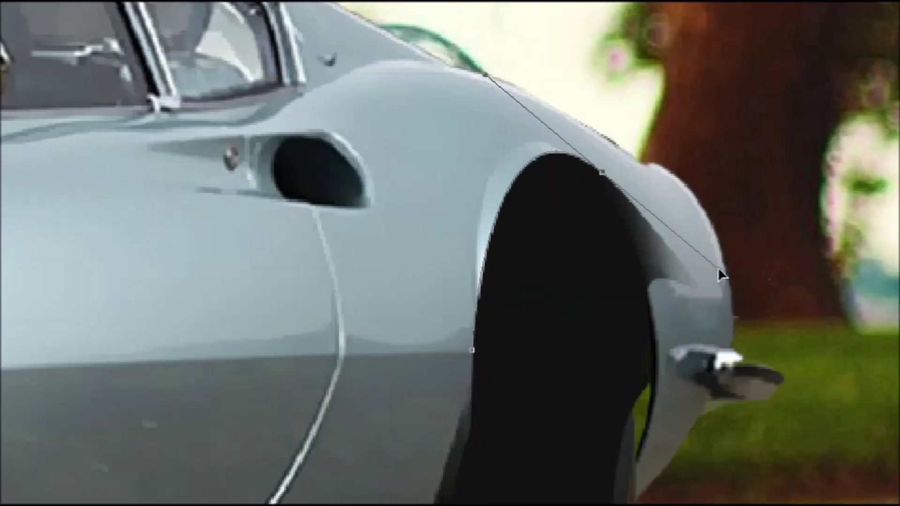
- Turn the fender and rear wheel-arch outlines into selections
right_click(412, 234)
click(465, 361)
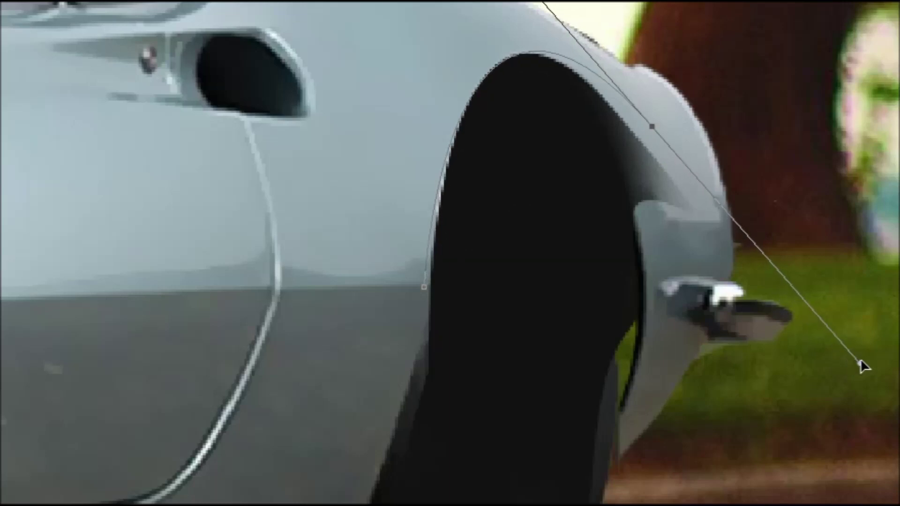
right_click(569, 323)
click(642, 403)
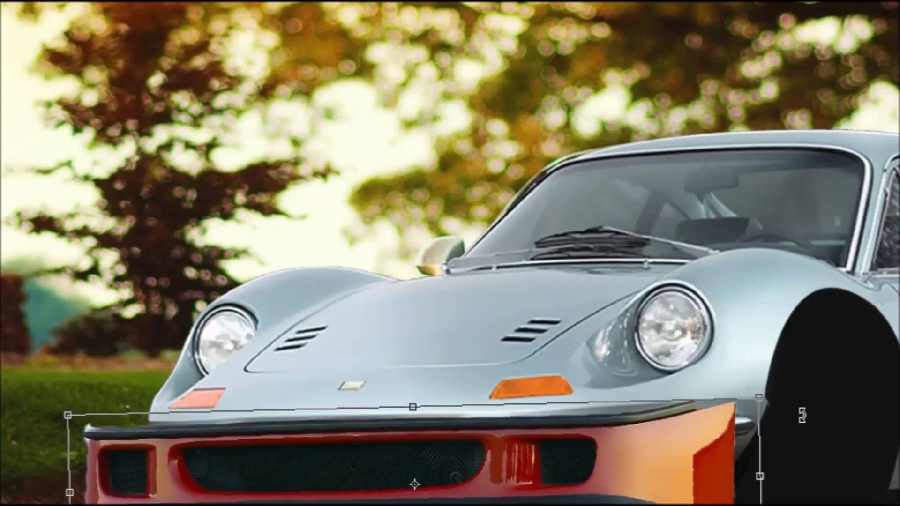
- Move the red bumper under the nose and bend its right end to follow the body
drag(803, 416, 126, 487)
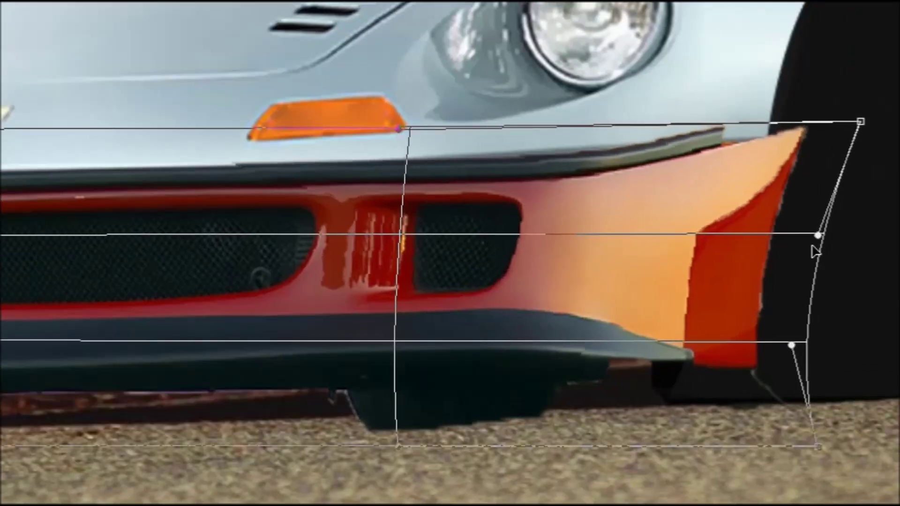
drag(861, 122, 829, 123)
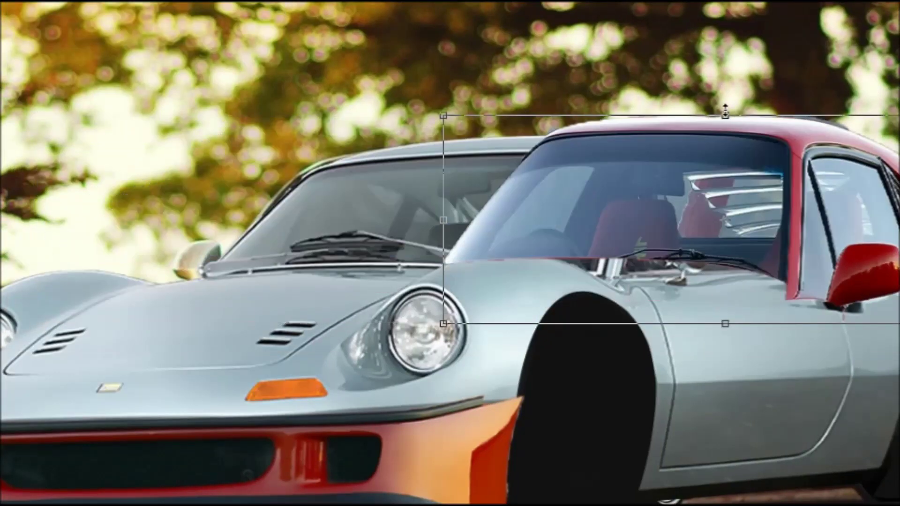
- Scale and skew the red roof layer onto the car's cabin
drag(182, 269, 594, 129)
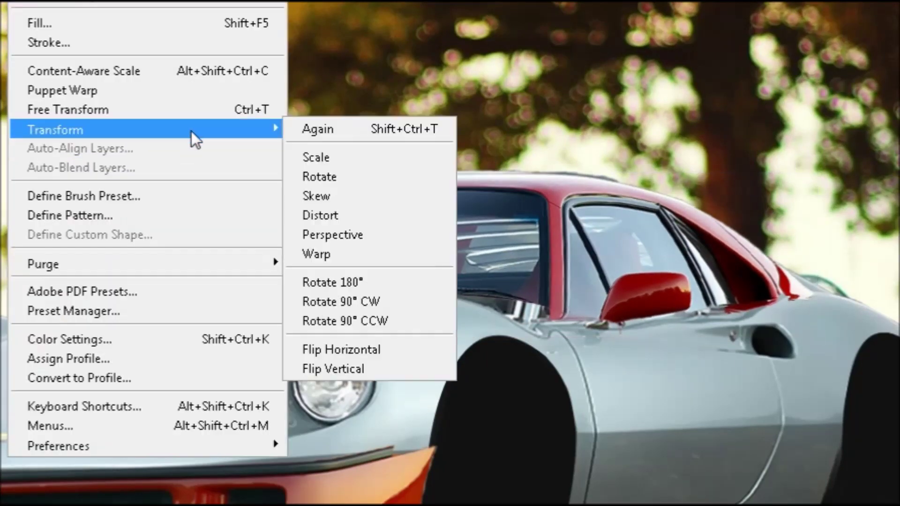
click(316, 157)
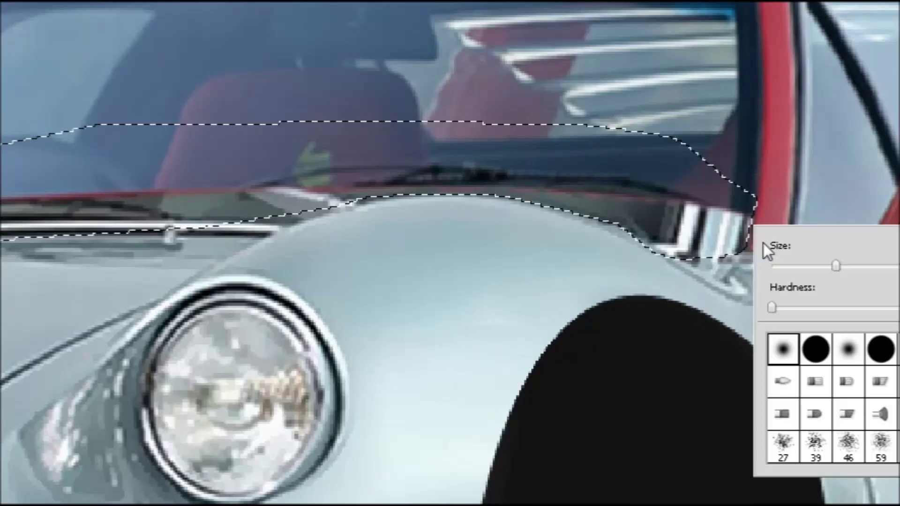
- Paint grey over the windshield's chrome trim and warp the roof's right side inward
drag(732, 232, 695, 280)
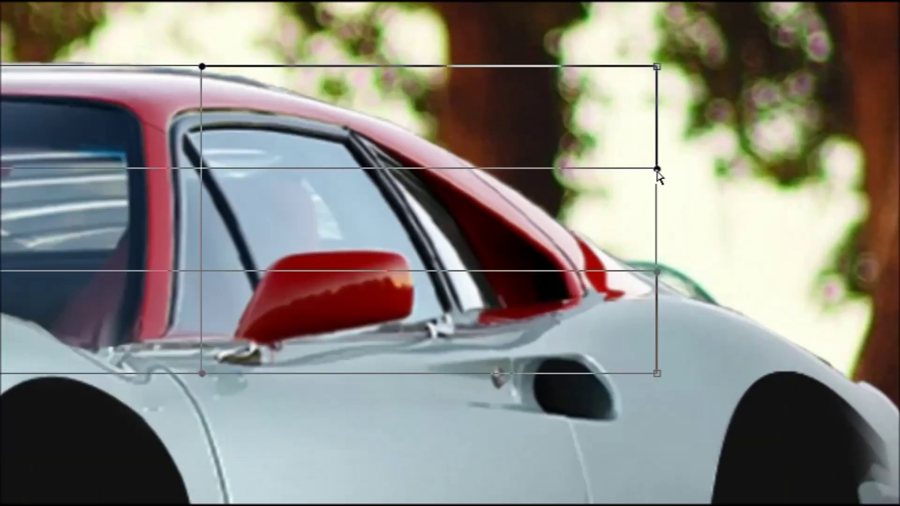
drag(658, 177, 615, 191)
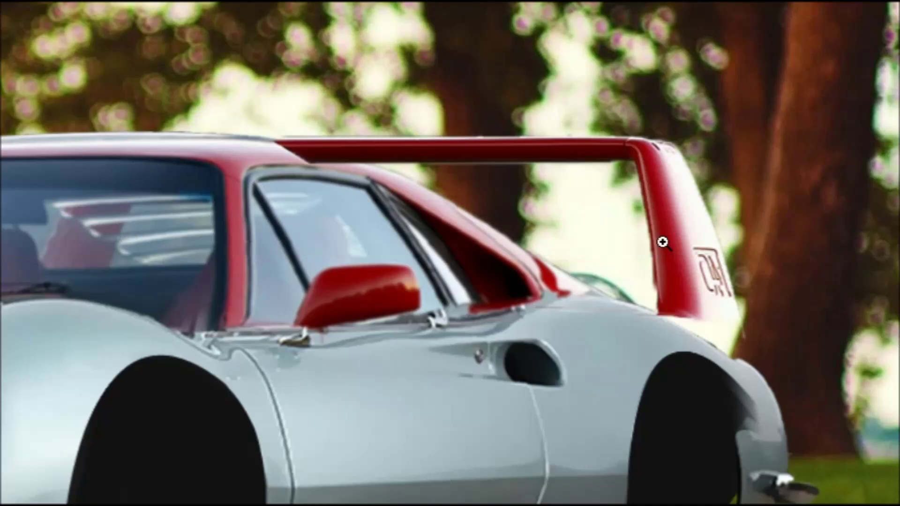
- Put the red rear wing into warp mode to fit it to the car
click(355, 204)
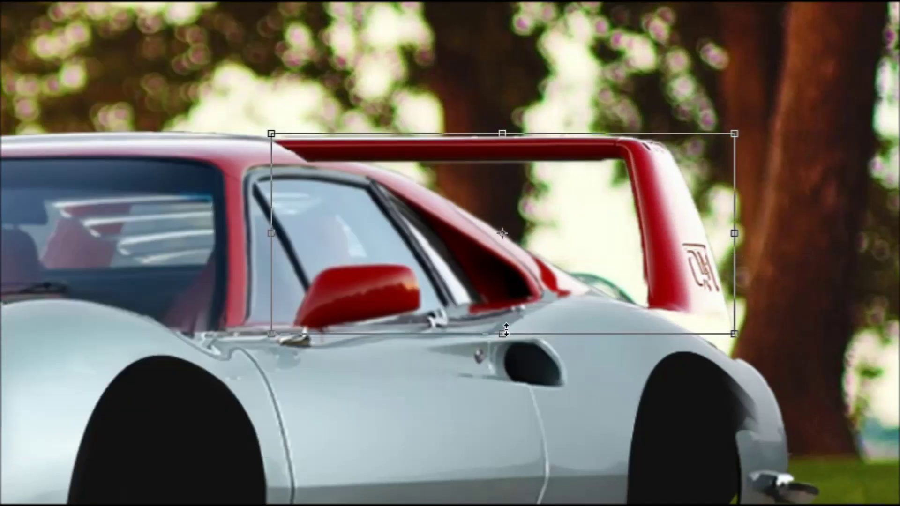
click(350, 255)
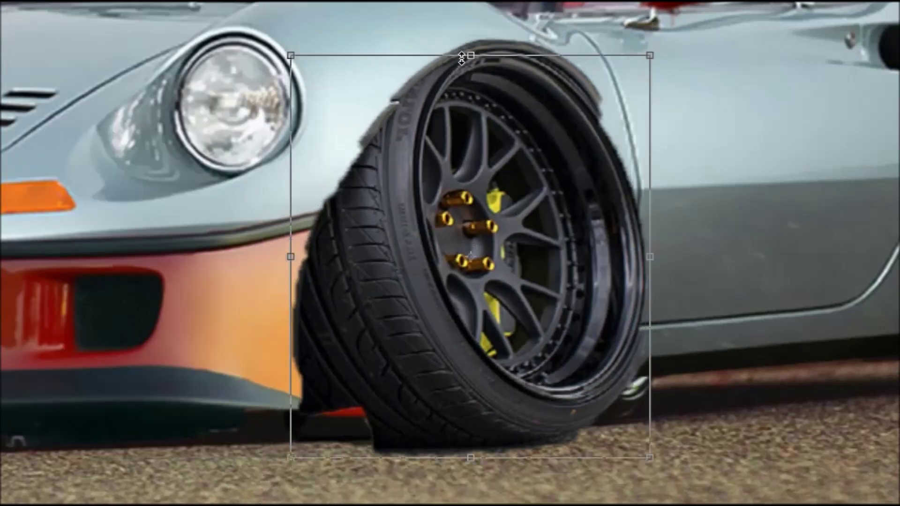
- Reposition the new front wheel and squash it vertically to fit the arch
drag(372, 257, 607, 254)
drag(484, 28, 485, 45)
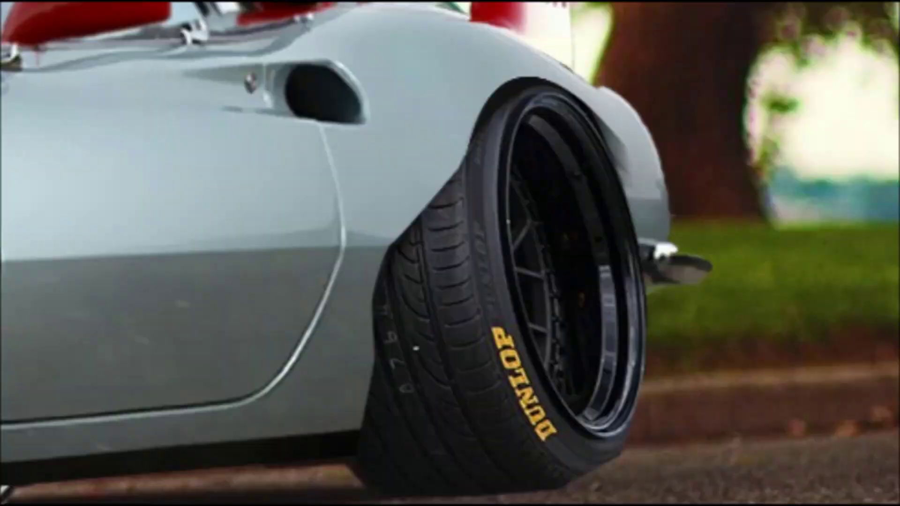
- Resize the rear wheel and make a selection from a path along the rear fender
click(99, 113)
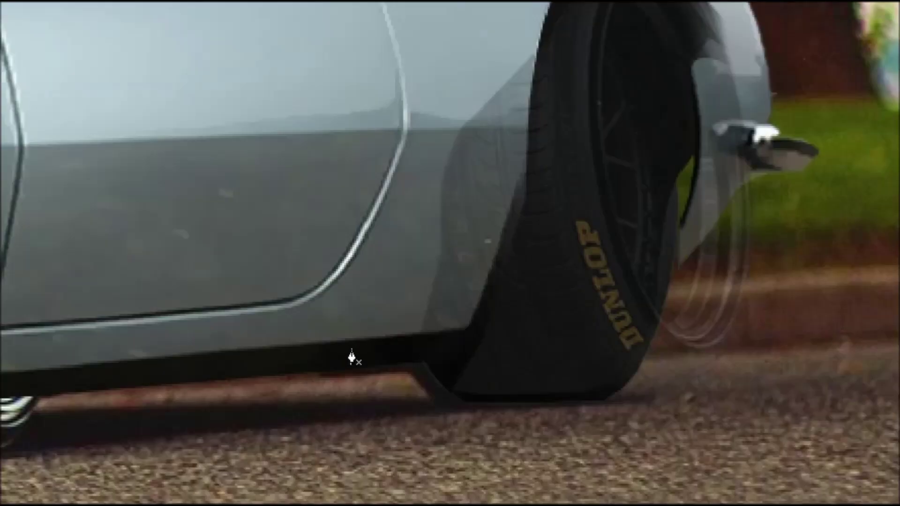
click(525, 174)
drag(668, 61, 817, 144)
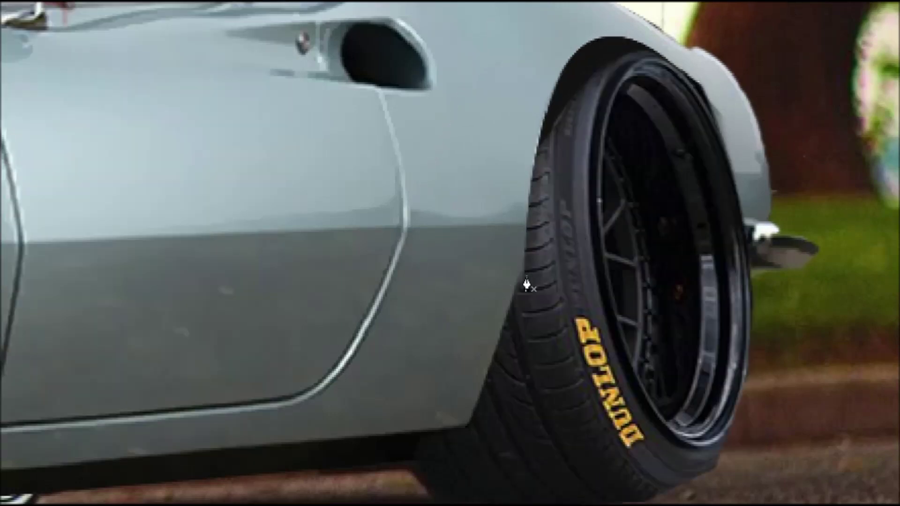
right_click(563, 488)
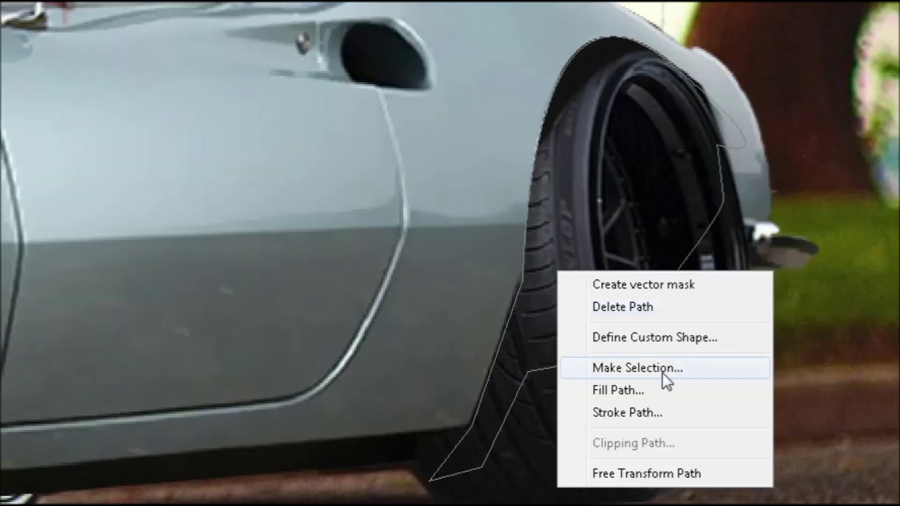
click(663, 373)
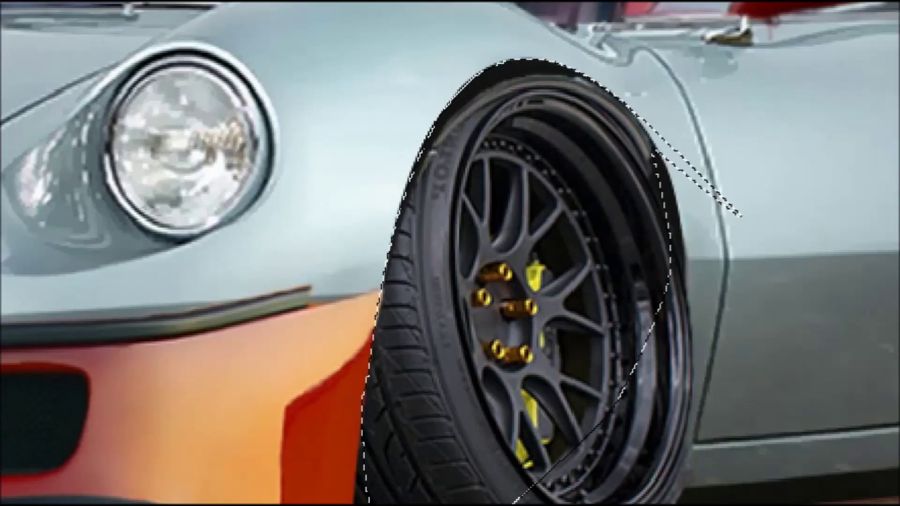
- Choose a soft round brush for repainting the fender edges
right_click(772, 122)
click(660, 128)
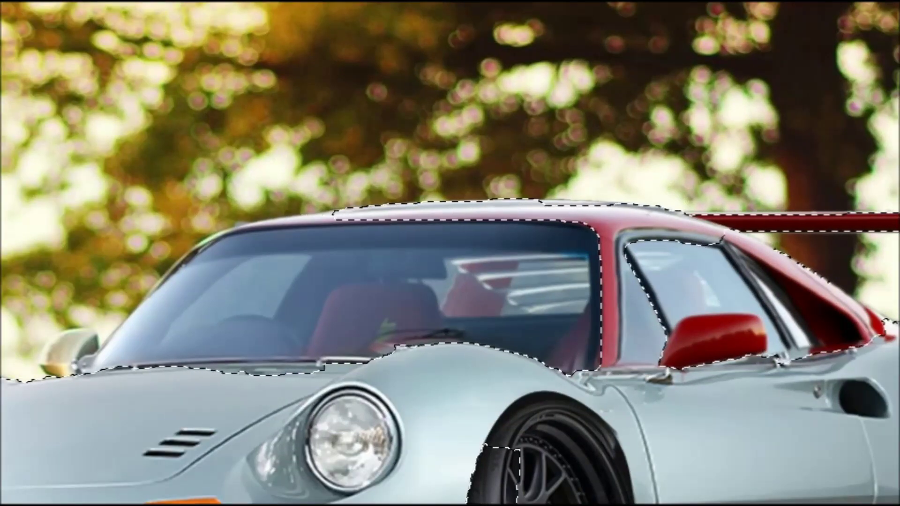
- Add the rear wing to the selection and open Hue/Saturation with Ctrl+U
drag(891, 234, 743, 297)
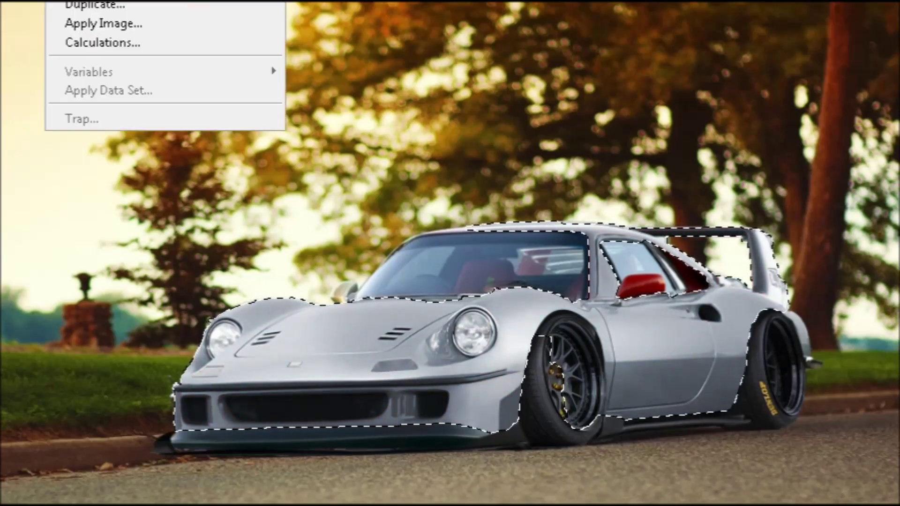
key(ctrl+u)
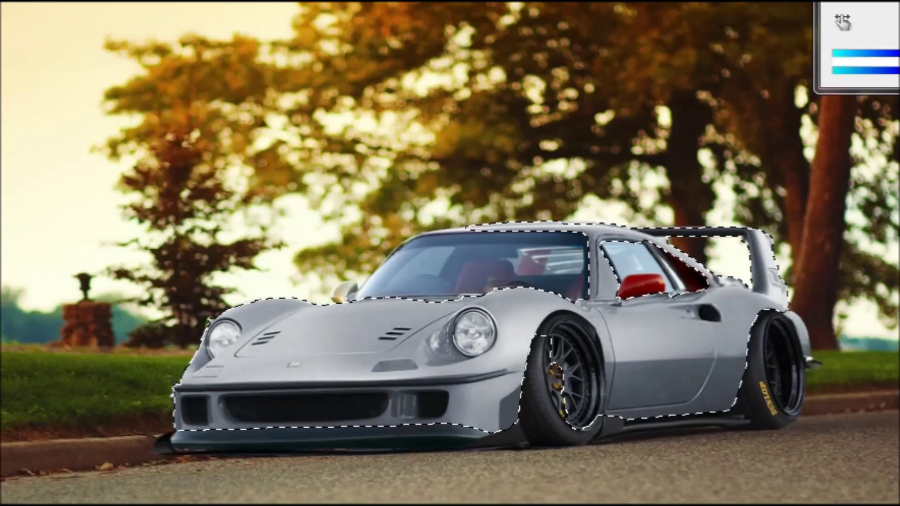